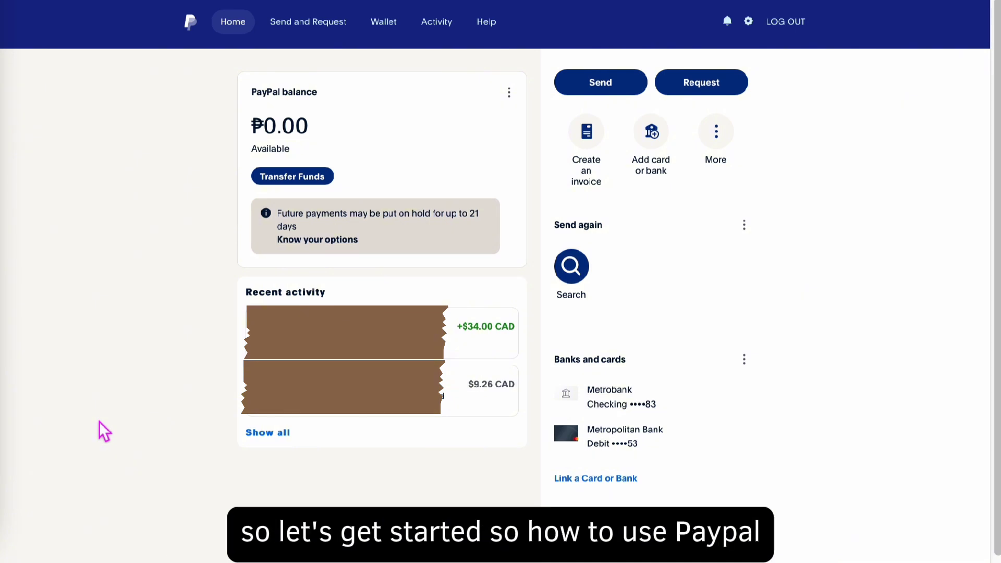
# Look at the home page and the form for linking a credit card, close the form, and return to the home page.
pyautogui.scroll(-2, 105, 431)
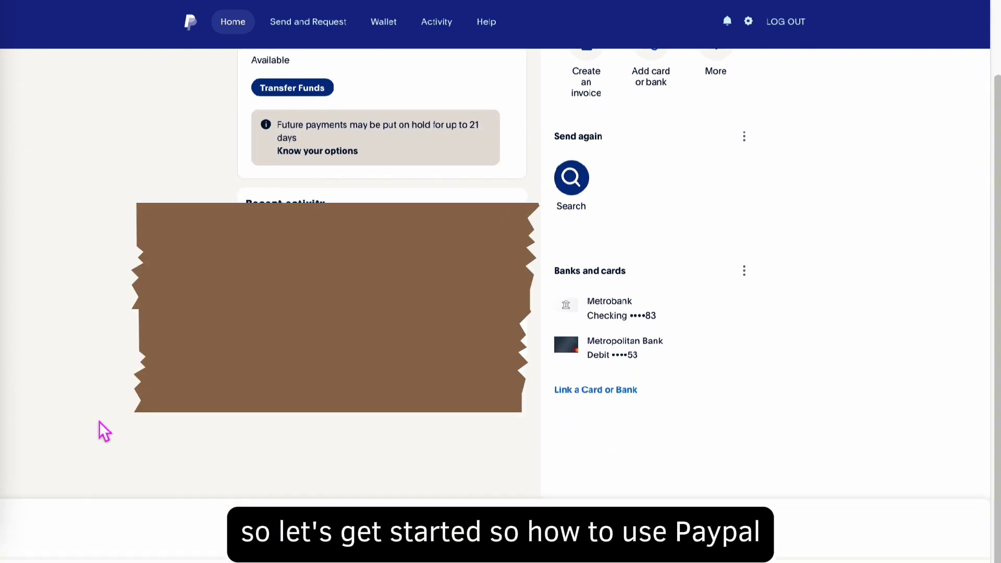
pyautogui.scroll(-1, 104, 432)
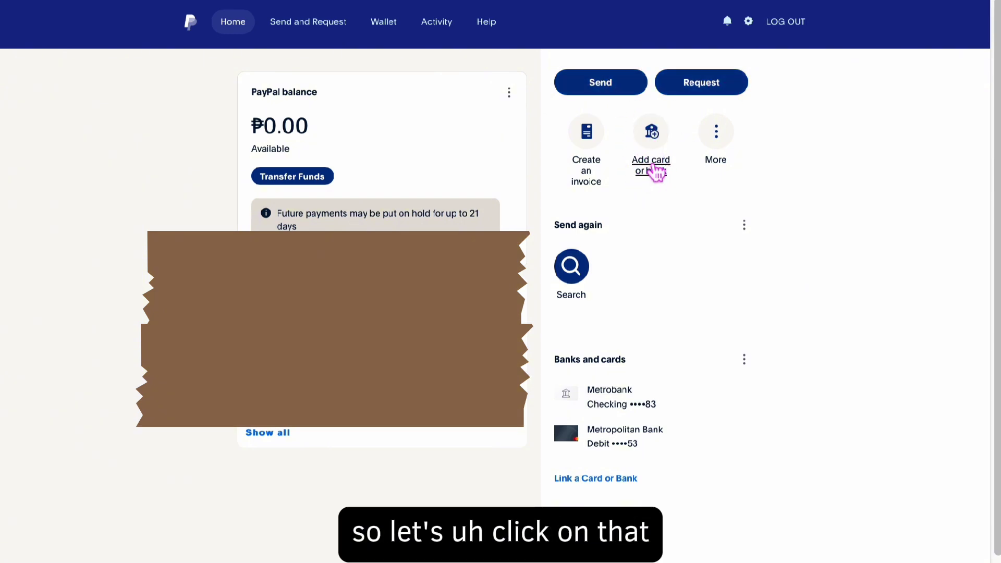
pyautogui.click(651, 164)
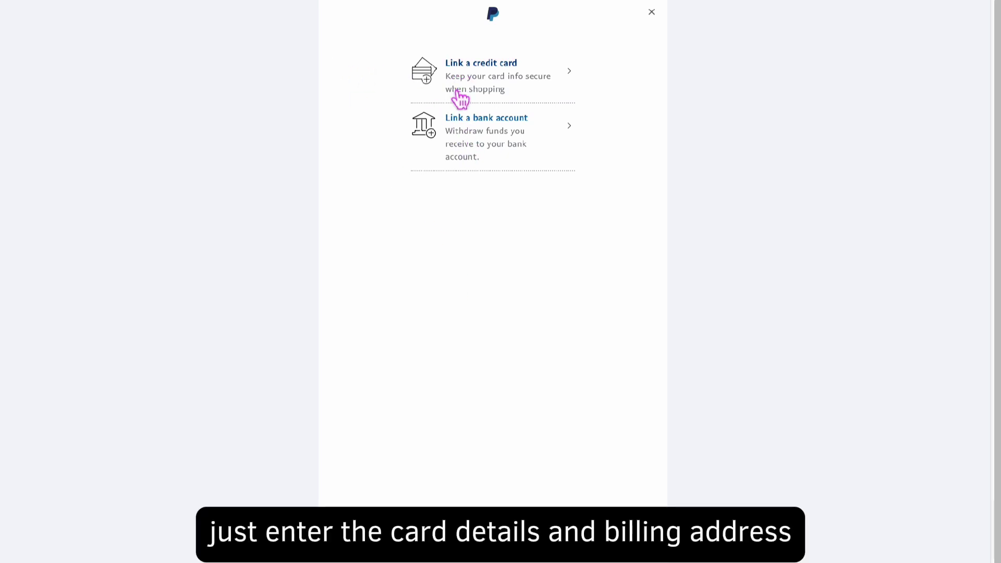
pyautogui.click(477, 84)
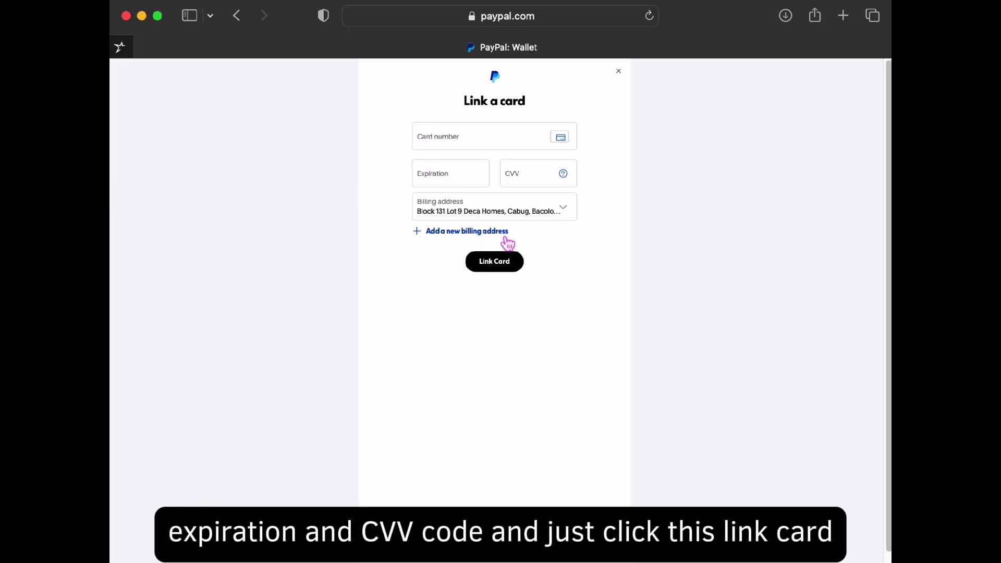
pyautogui.click(619, 71)
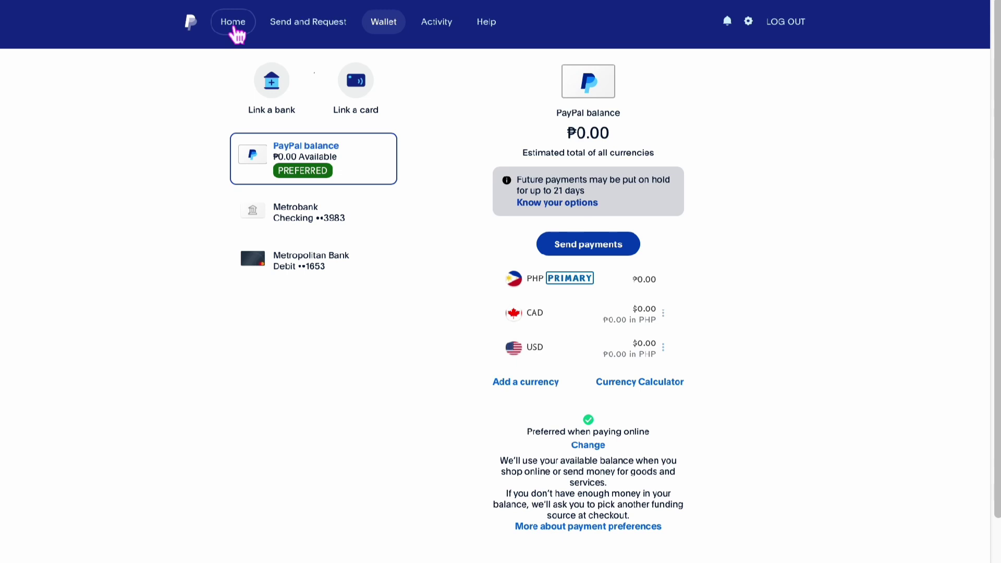
pyautogui.click(233, 22)
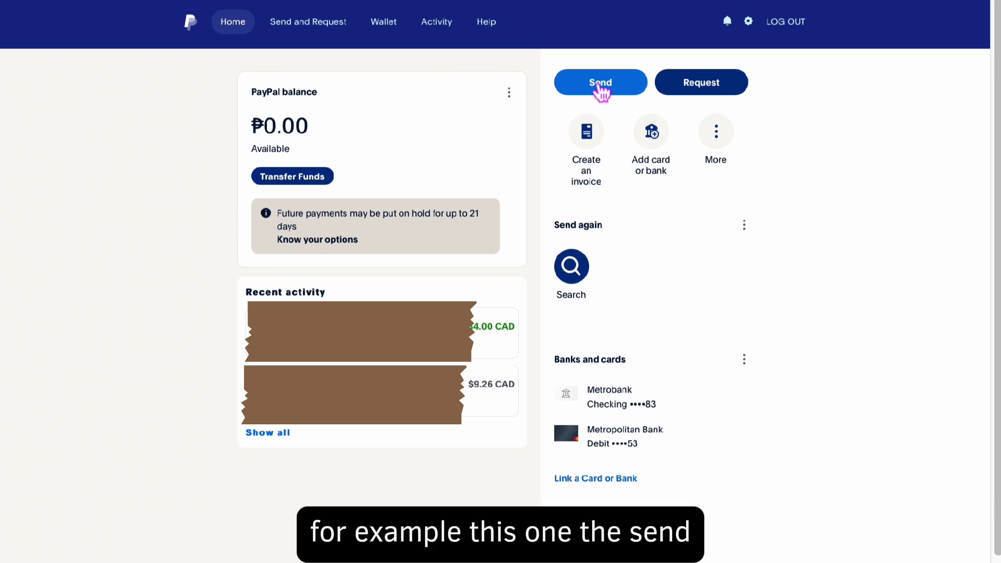
# Start sending a payment to the recently searched contact and set the amount to ₱2000.00.
pyautogui.click(601, 90)
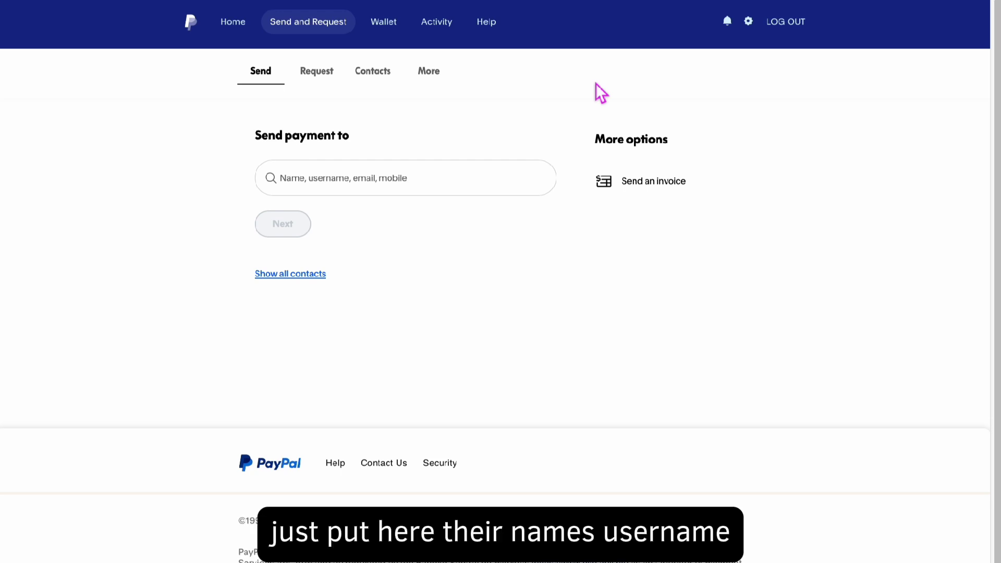
pyautogui.click(296, 180)
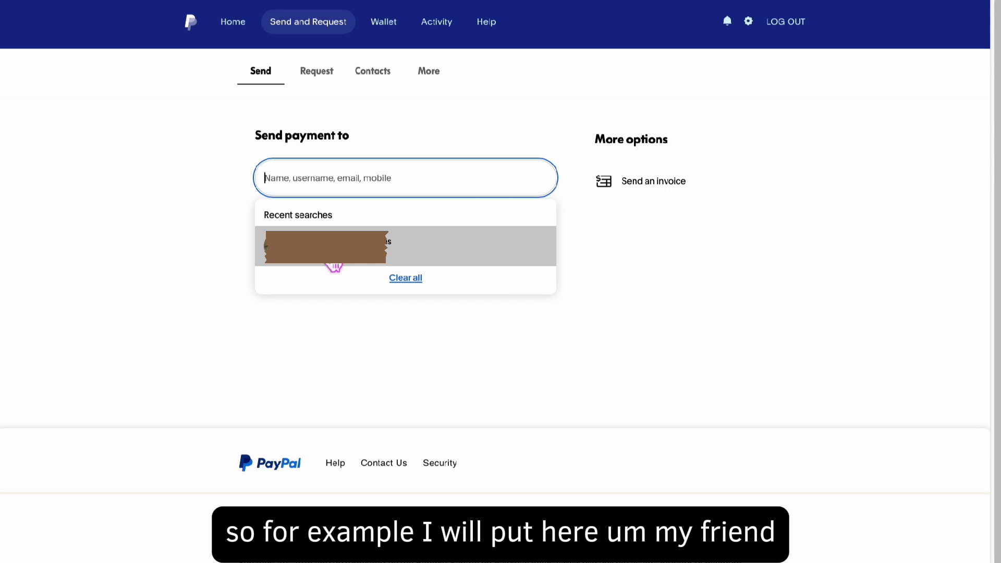
pyautogui.click(333, 264)
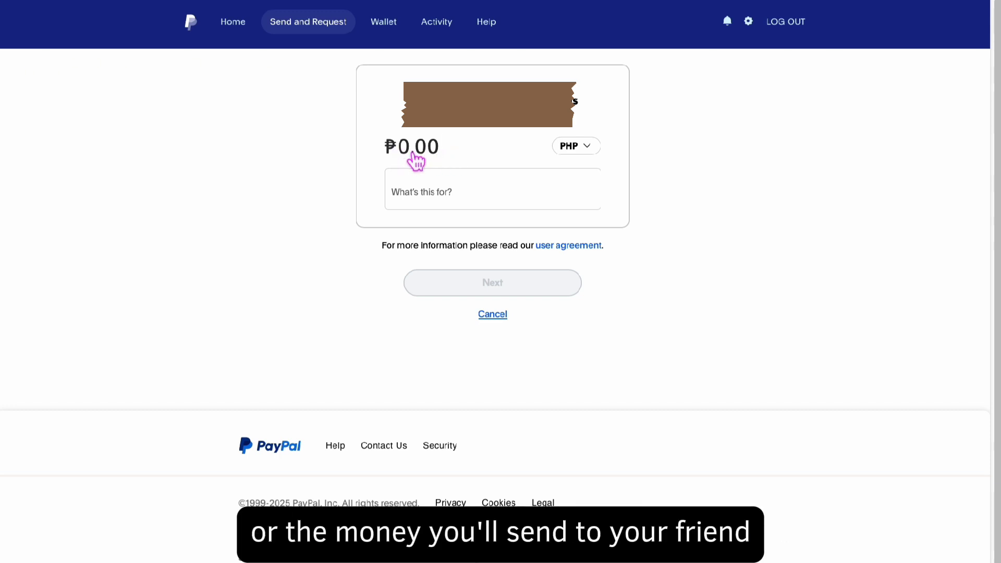
pyautogui.write('200000')
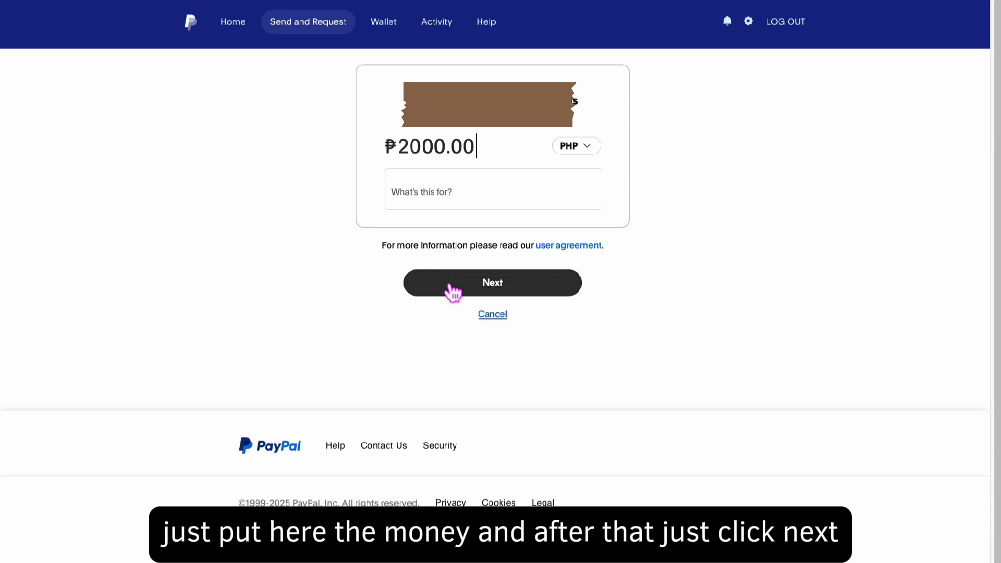
pyautogui.click(452, 292)
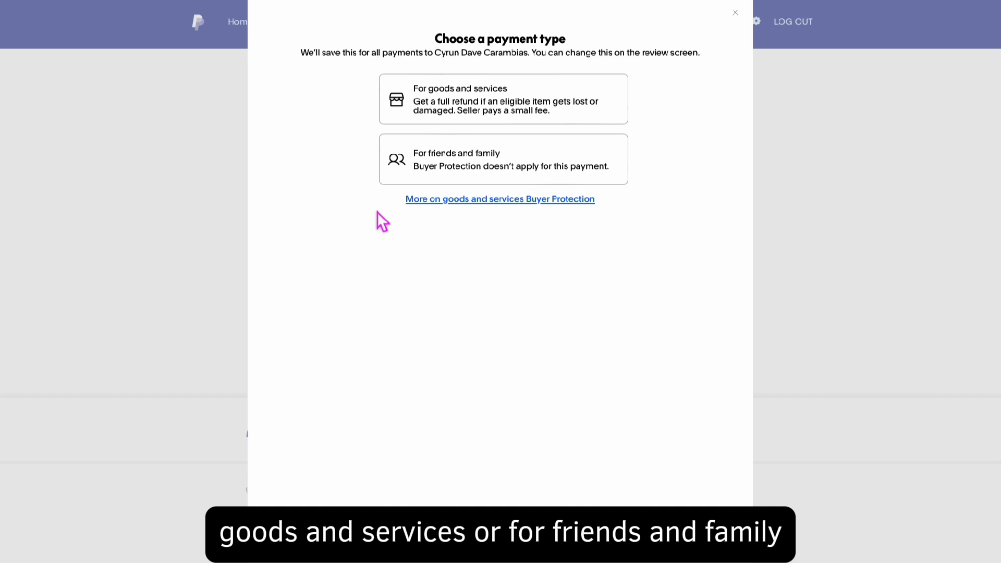
# Set the payment type to For friends and family and proceed with the Metropolitan Bank card as the payment method.
pyautogui.click(438, 117)
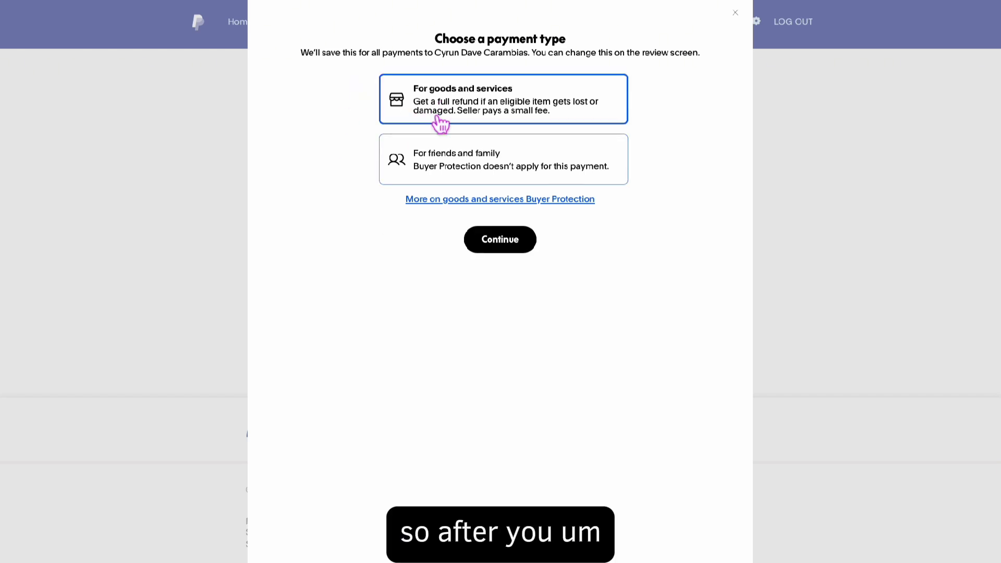
pyautogui.click(440, 175)
pyautogui.click(439, 101)
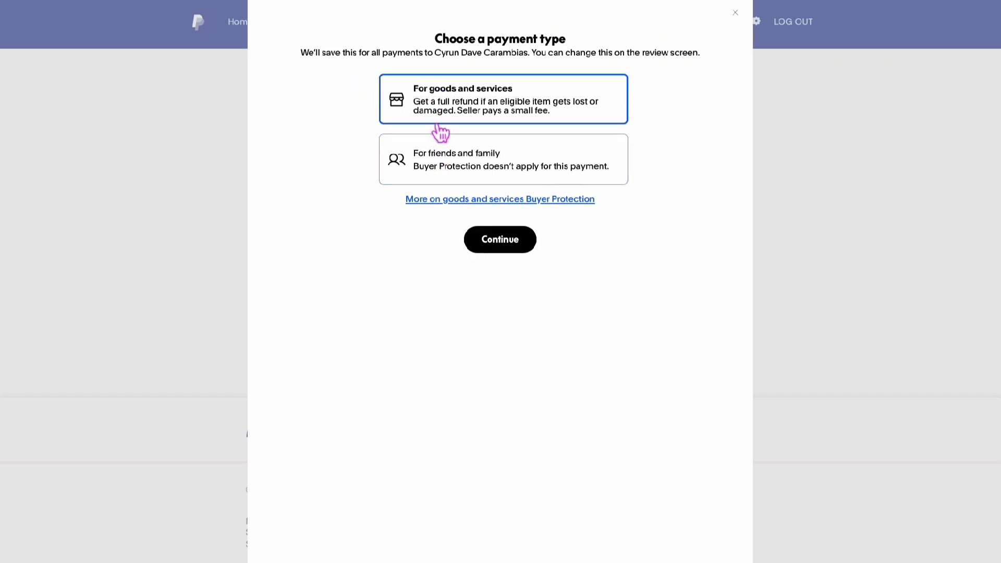
pyautogui.click(436, 162)
pyautogui.click(437, 107)
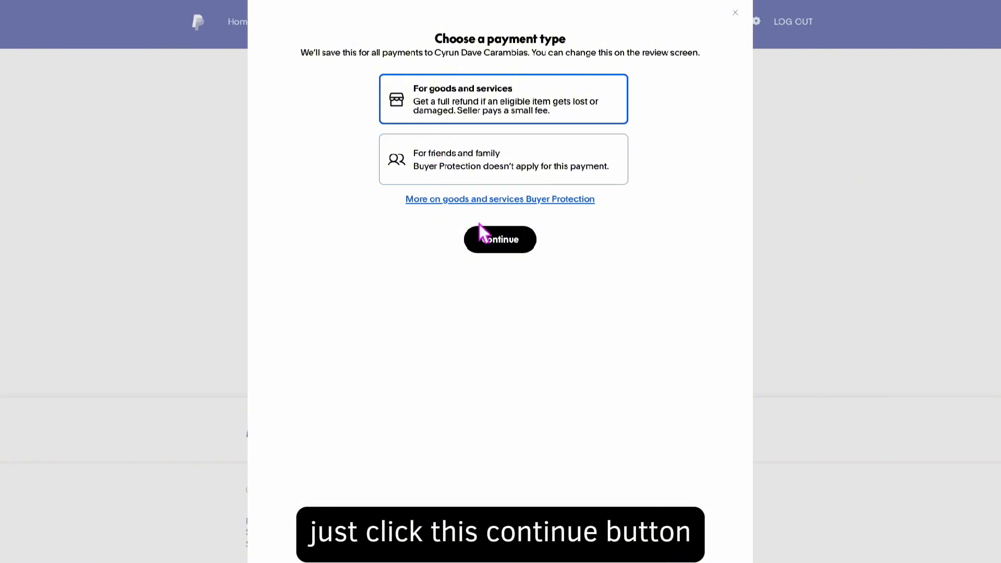
pyautogui.click(452, 165)
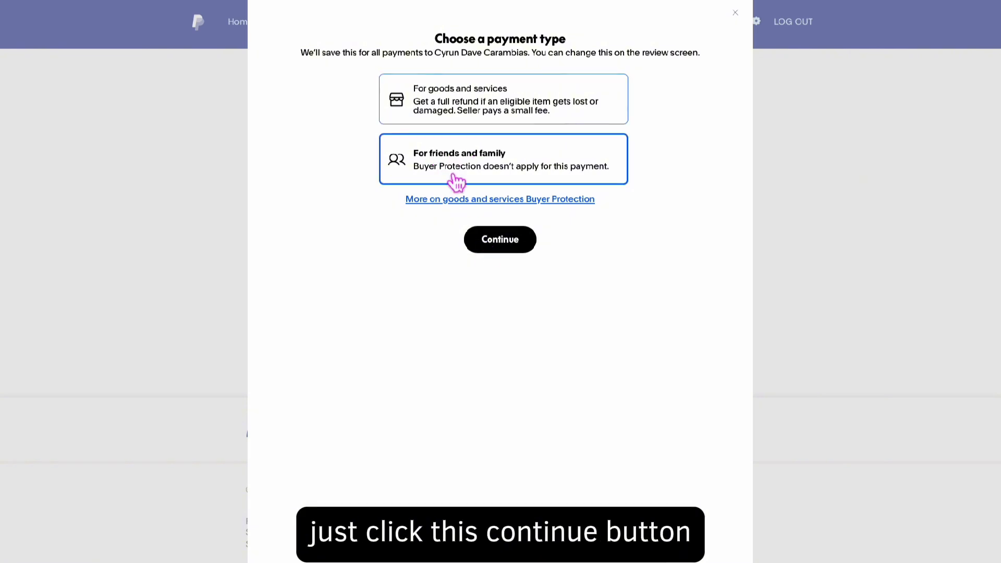
pyautogui.click(491, 244)
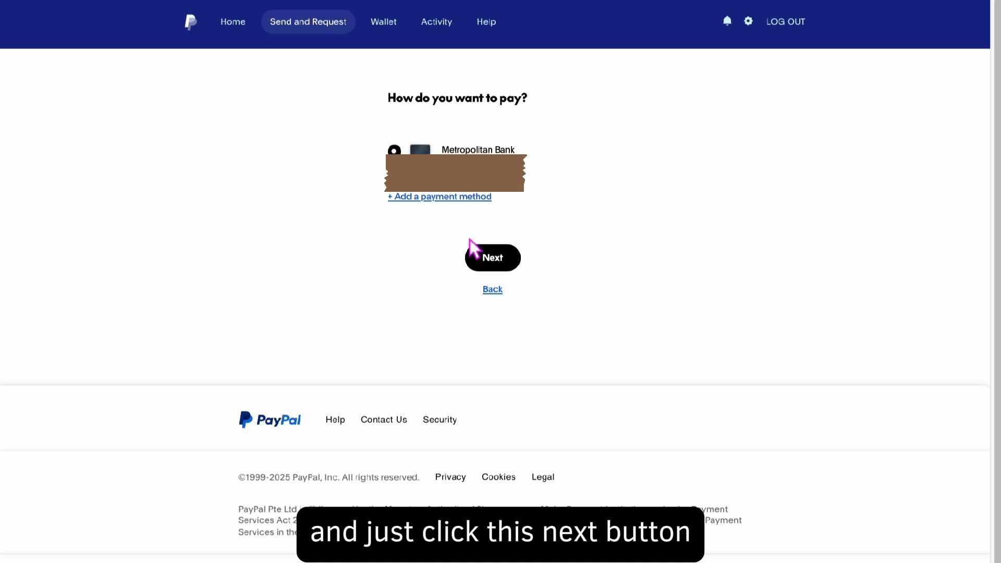
pyautogui.click(494, 263)
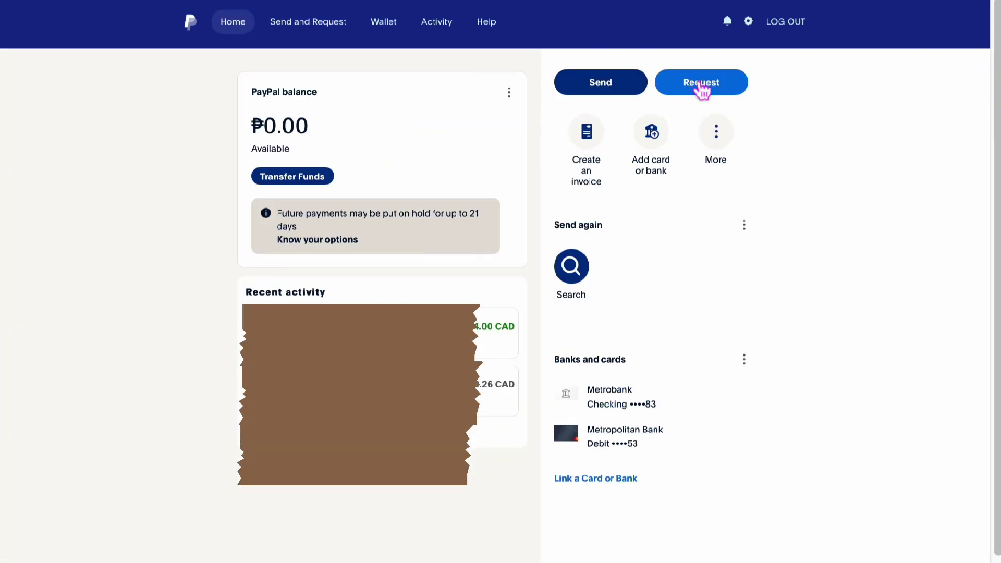
# Start a payment request to the recently searched contact and set the requested amount to ₱200.00.
pyautogui.click(690, 85)
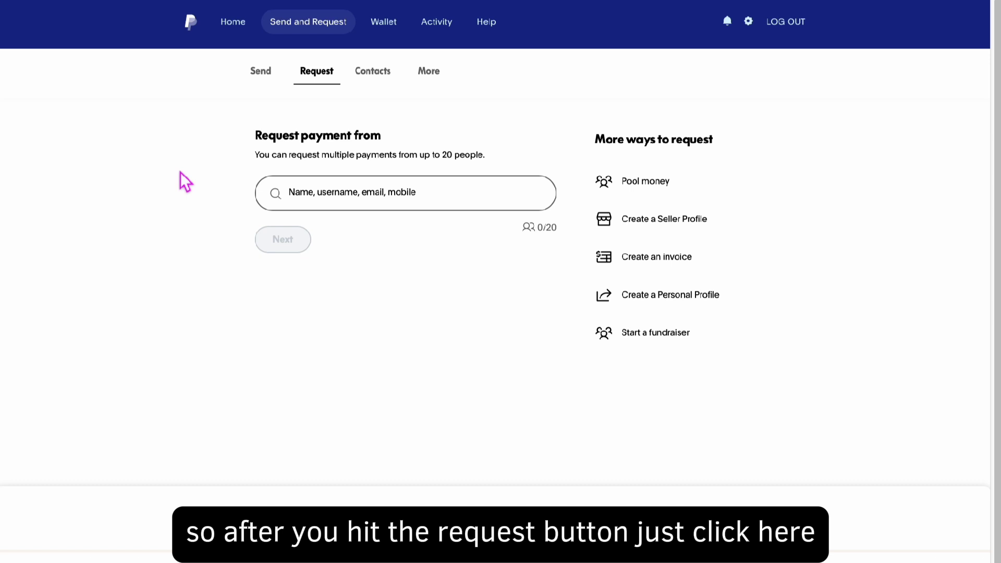
pyautogui.click(319, 193)
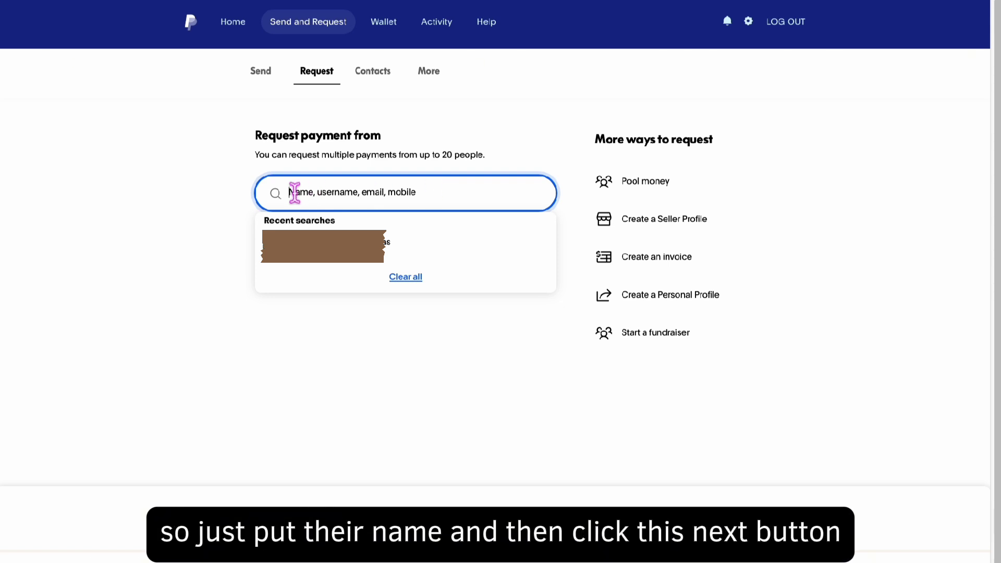
pyautogui.click(323, 244)
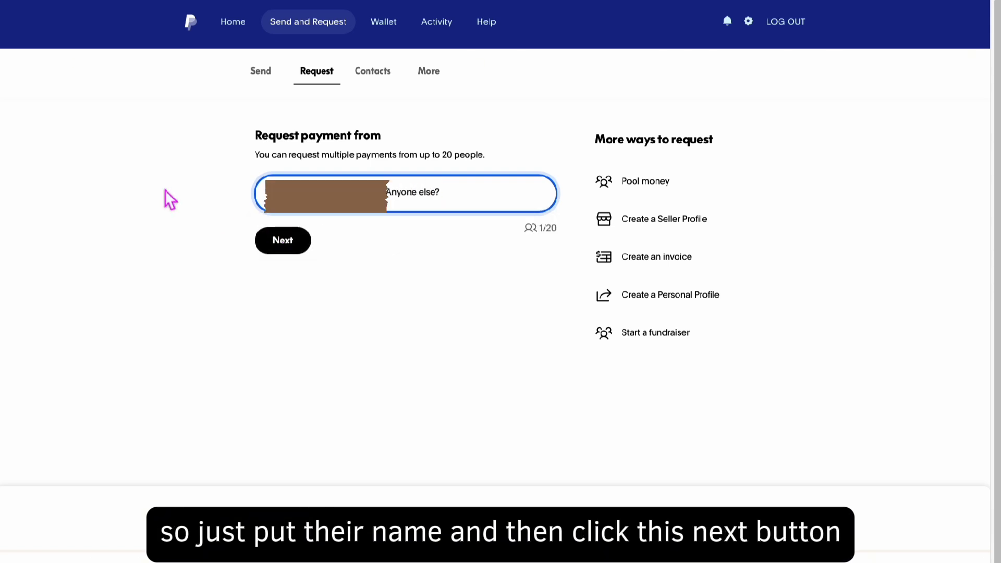
pyautogui.click(282, 243)
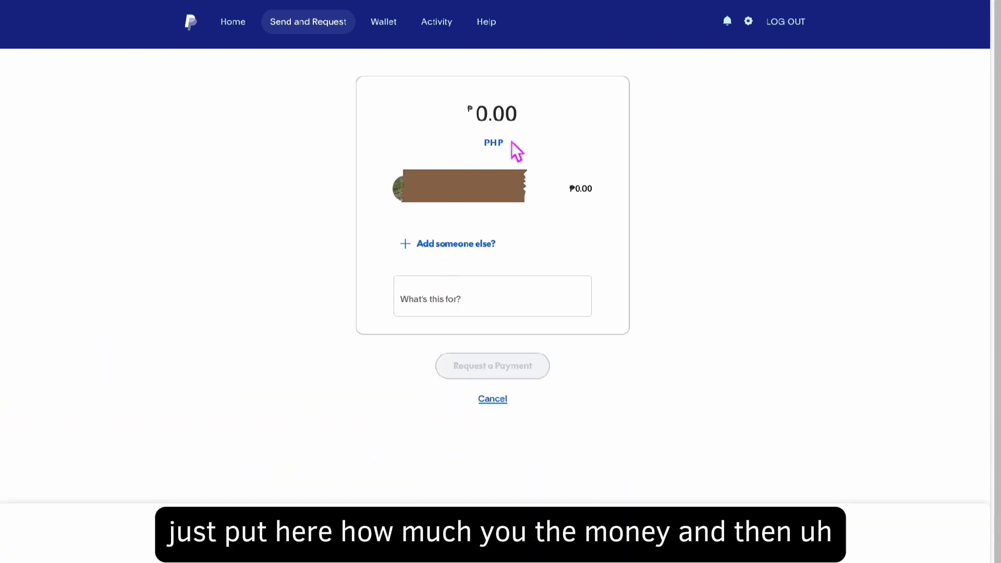
pyautogui.write('20000')
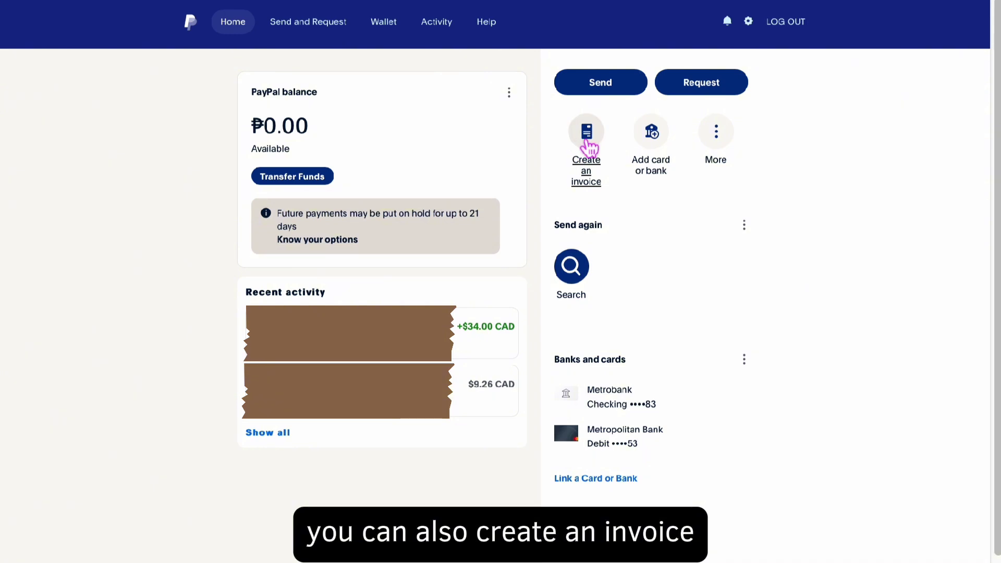
# Open a blank invoice, look through its billing, item and notes sections, and try to send it.
pyautogui.click(245, 150)
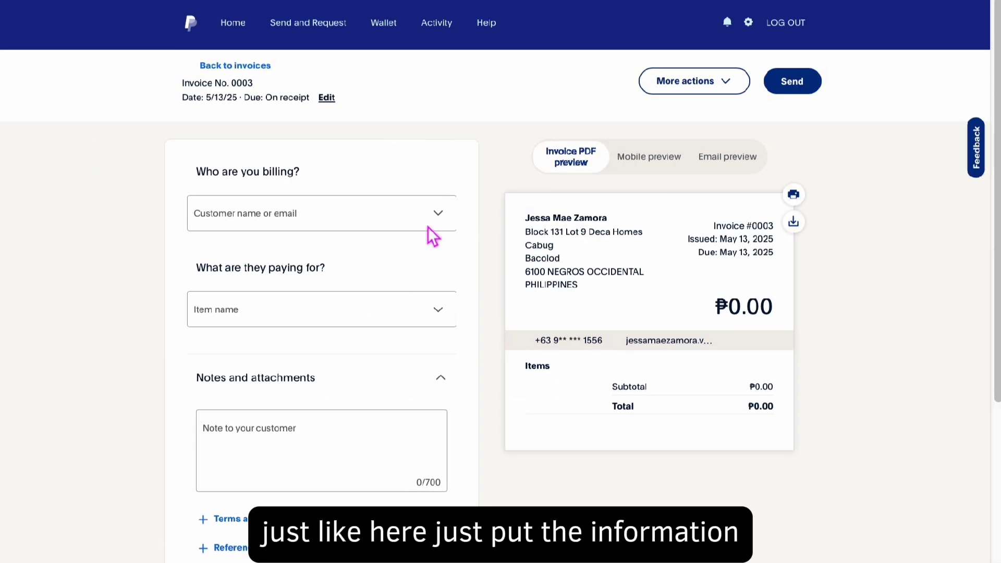
pyautogui.scroll(-5, 427, 227)
pyautogui.scroll(5, 428, 226)
pyautogui.scroll(-1, 432, 236)
pyautogui.click(797, 81)
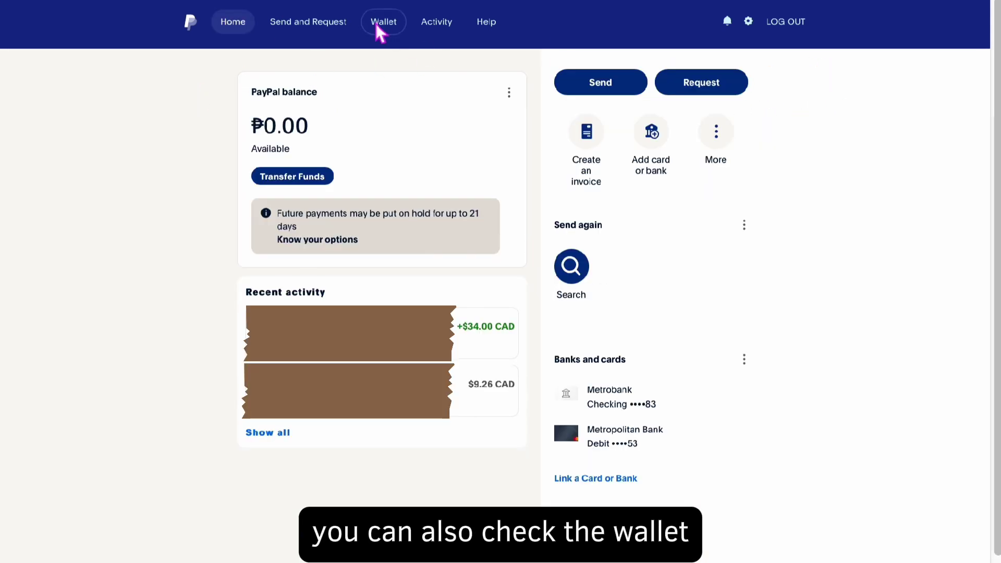
# Open the wallet and view the available options for the CAD and USD currency balances.
pyautogui.click(377, 25)
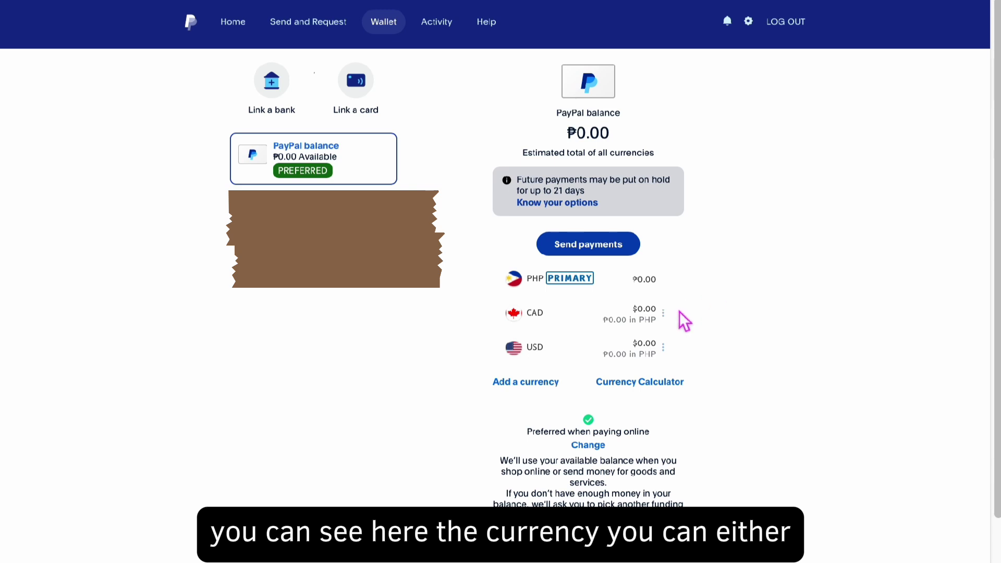
pyautogui.click(663, 313)
pyautogui.click(757, 322)
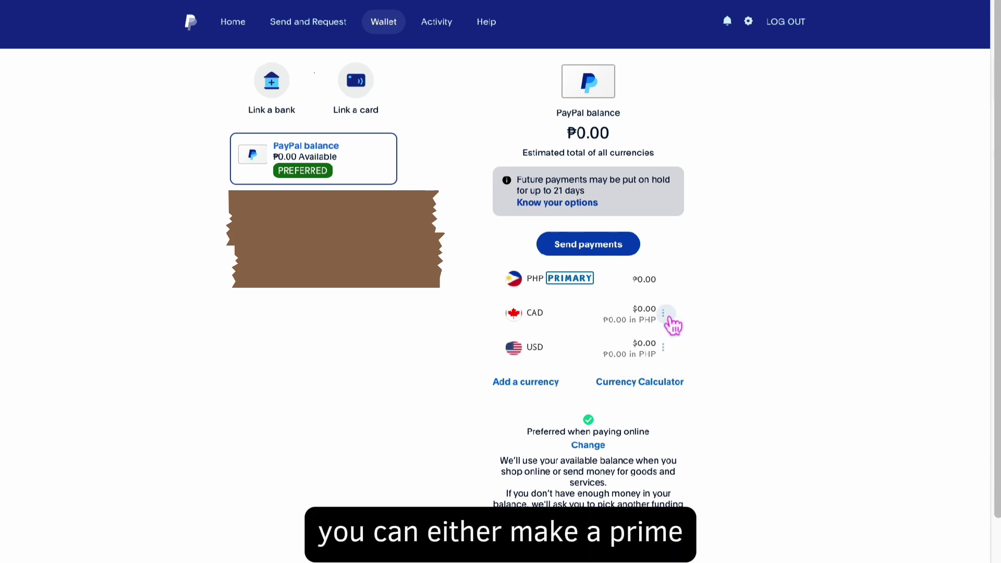
pyautogui.click(664, 314)
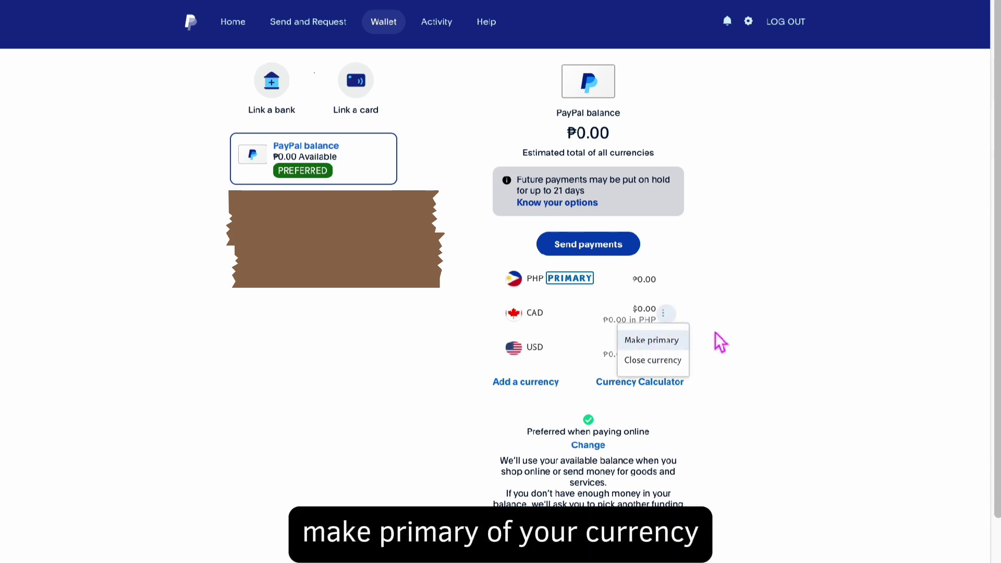
pyautogui.click(783, 324)
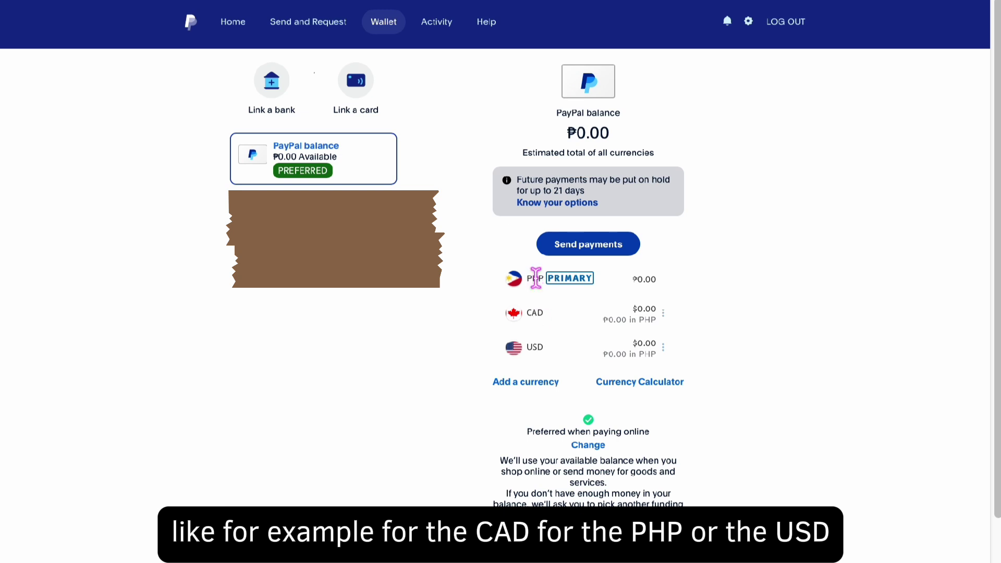
pyautogui.click(663, 347)
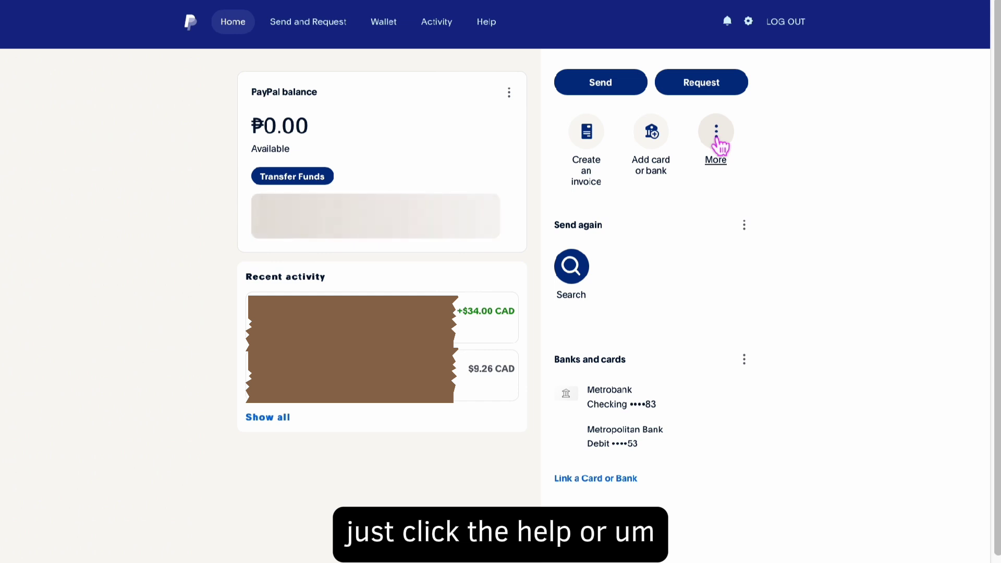
# Show the additional shortcuts on the home page, including the Resolution Center.
pyautogui.click(721, 167)
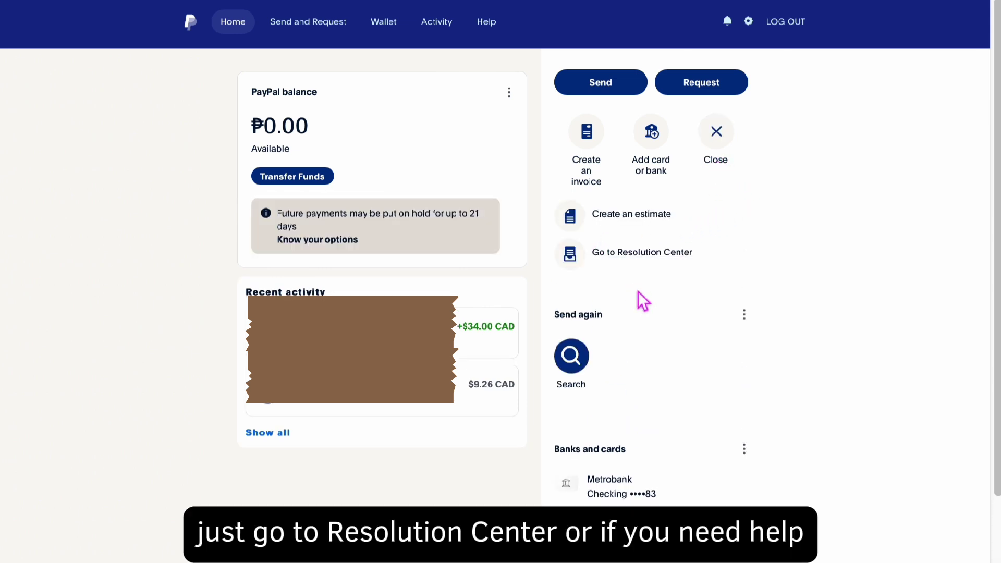